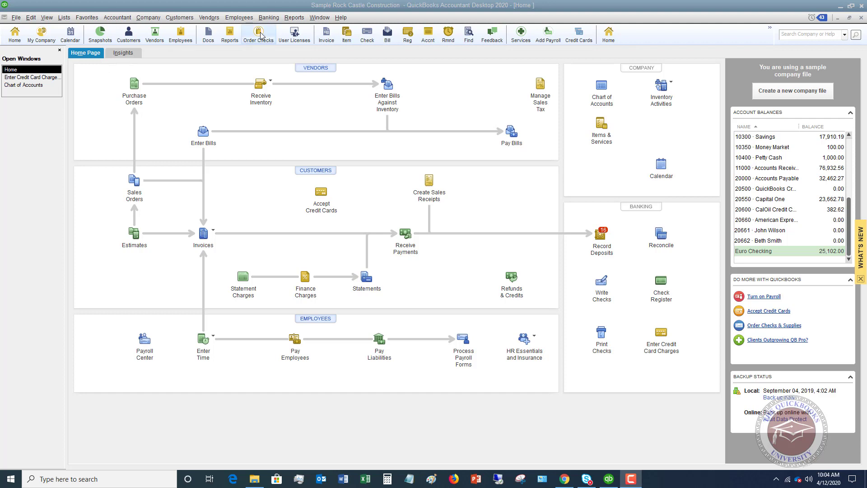
Start a new bill from vendor Amazon with an amount due of 1,425.32
{"action": "left_click", "coordinate": [294, 19]}
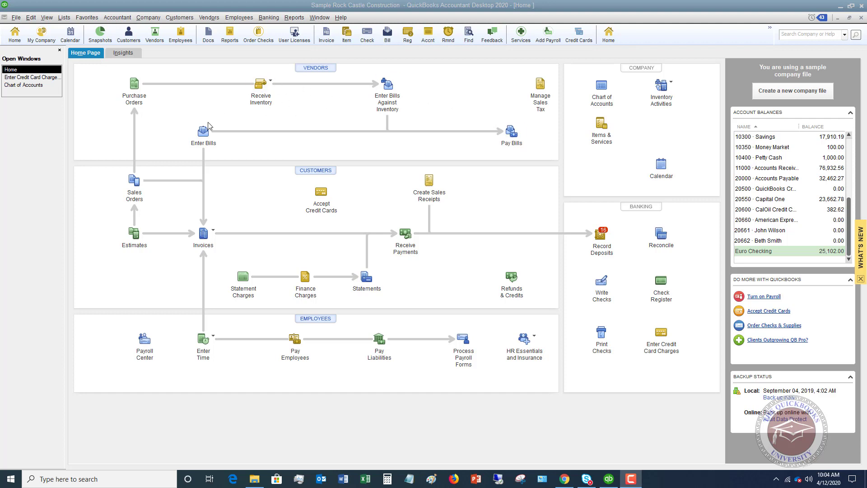
{"action": "left_click", "coordinate": [205, 20]}
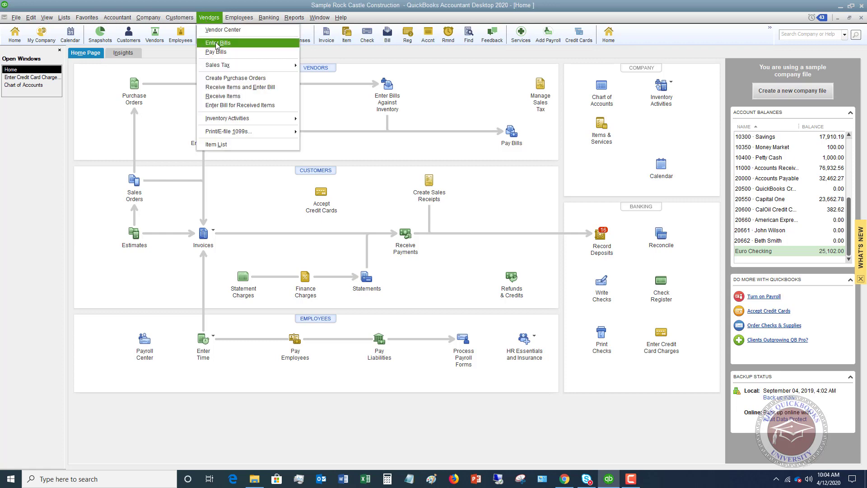
{"action": "left_click", "coordinate": [204, 131]}
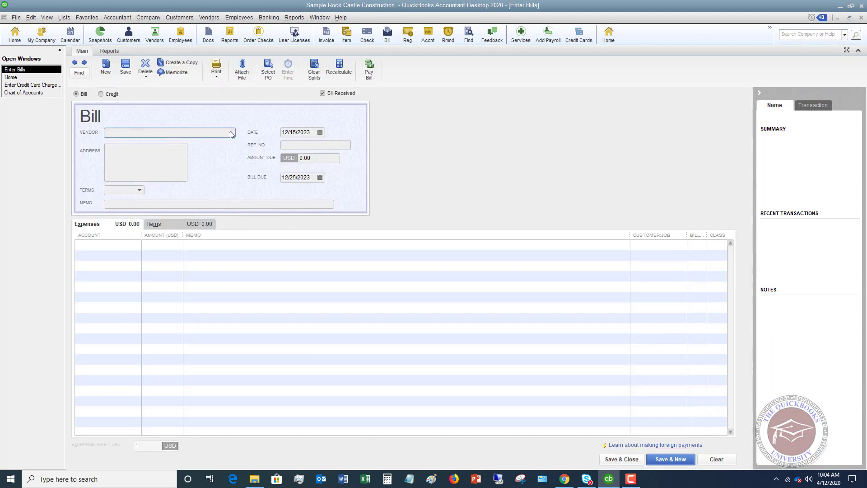
{"action": "left_click", "coordinate": [231, 132]}
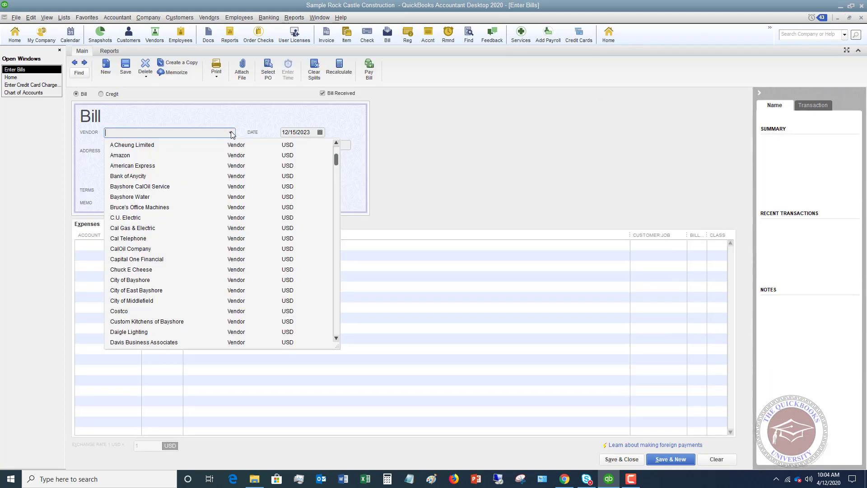
{"action": "left_click", "coordinate": [140, 156]}
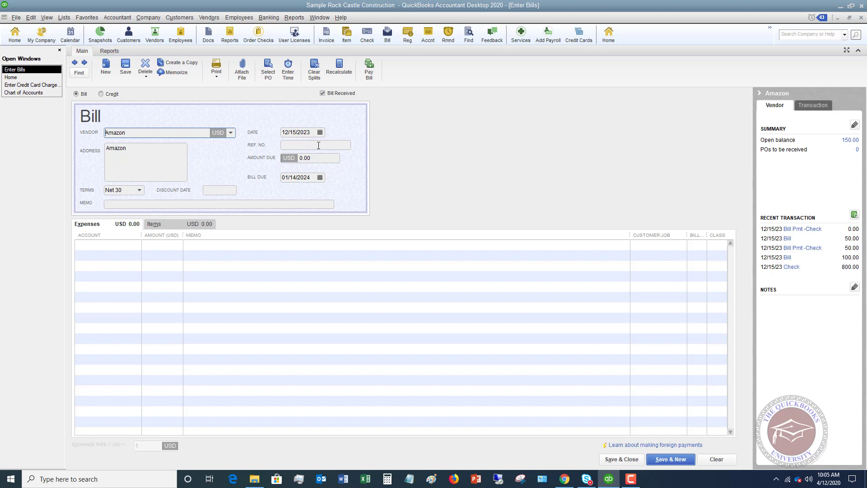
{"action": "left_click", "coordinate": [328, 158]}
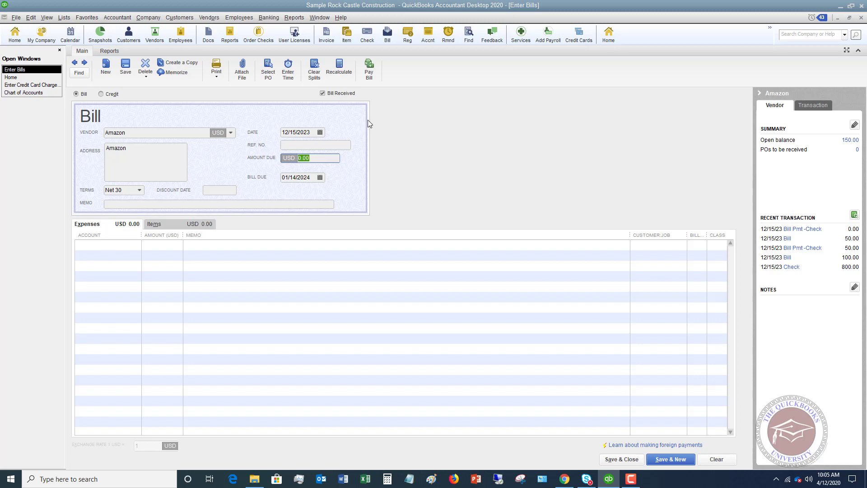
{"action": "type", "text": "1425.32"}
{"action": "left_click", "coordinate": [311, 178]}
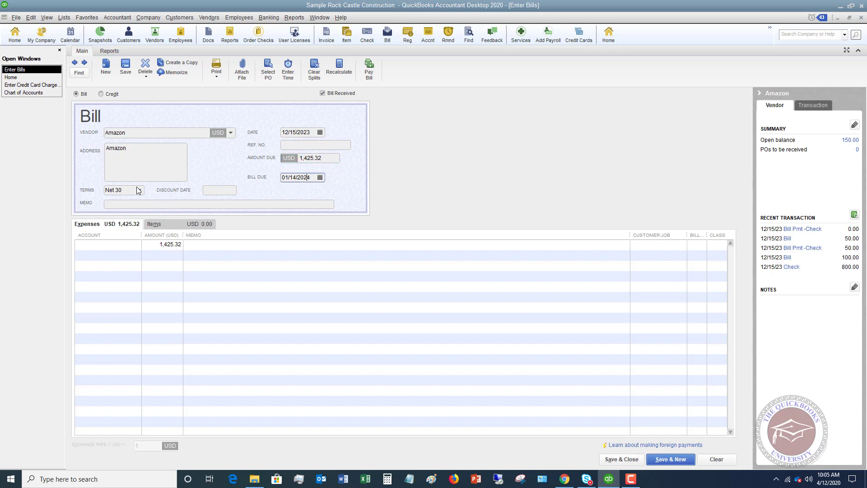
Charge 150.00 of the bill to Dues and Subscriptions (61201)
{"action": "left_click", "coordinate": [112, 245]}
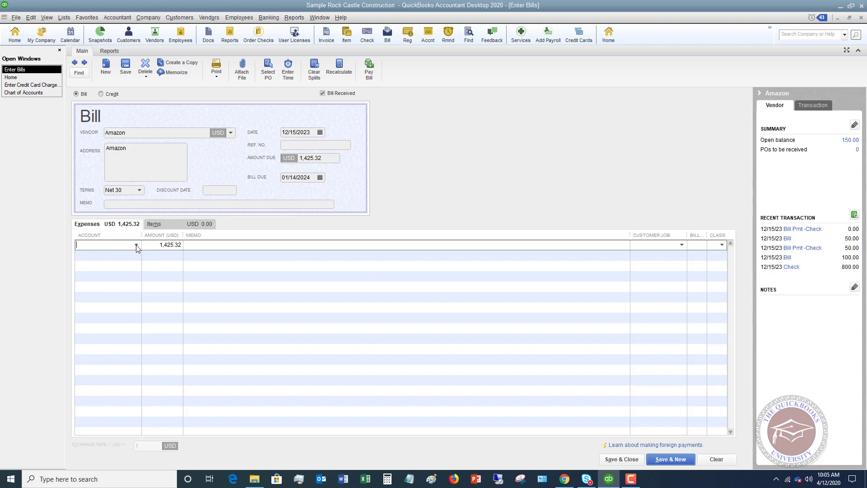
{"action": "left_click", "coordinate": [136, 244]}
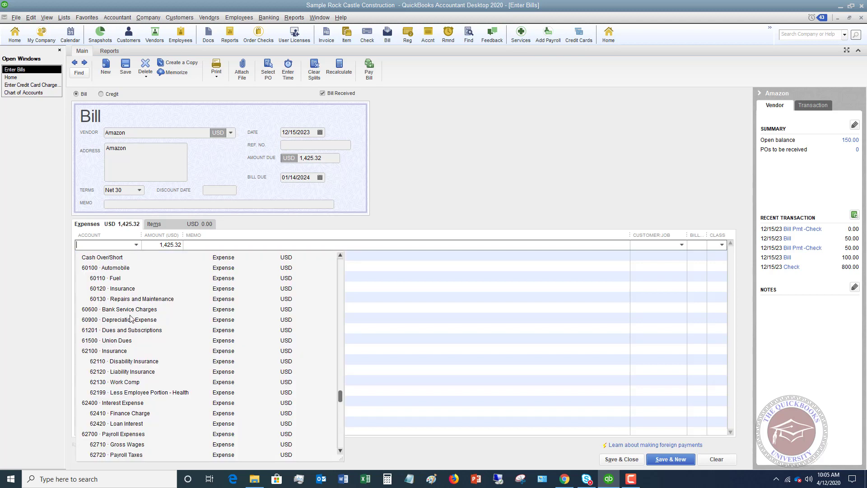
{"action": "left_click", "coordinate": [119, 330]}
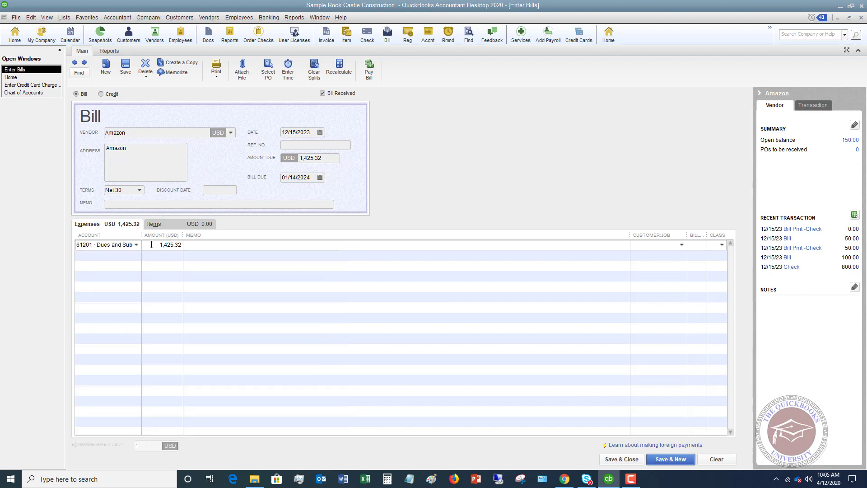
{"action": "key", "text": "Tab"}
{"action": "type", "text": "150"}
{"action": "key", "text": "Tab"}
{"action": "key", "text": "Tab"}
{"action": "key", "text": "Tab"}
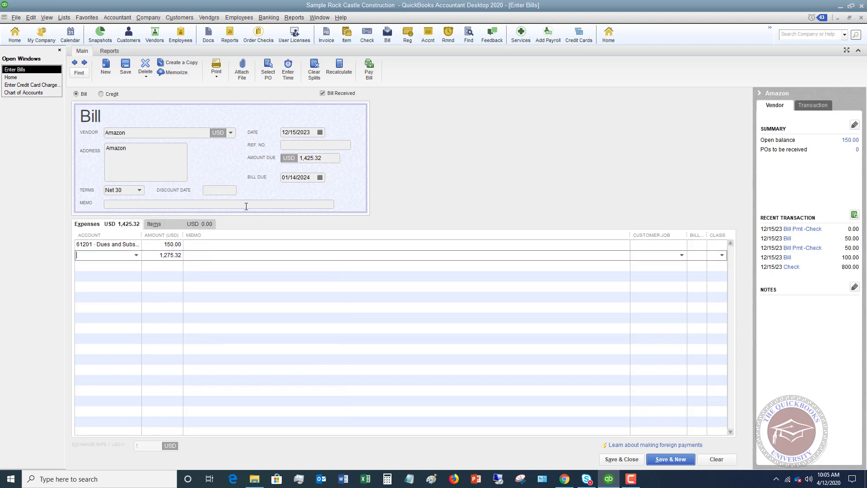
Charge 785.24 of the bill to Office Supplies (63000)
{"action": "left_click", "coordinate": [136, 255]}
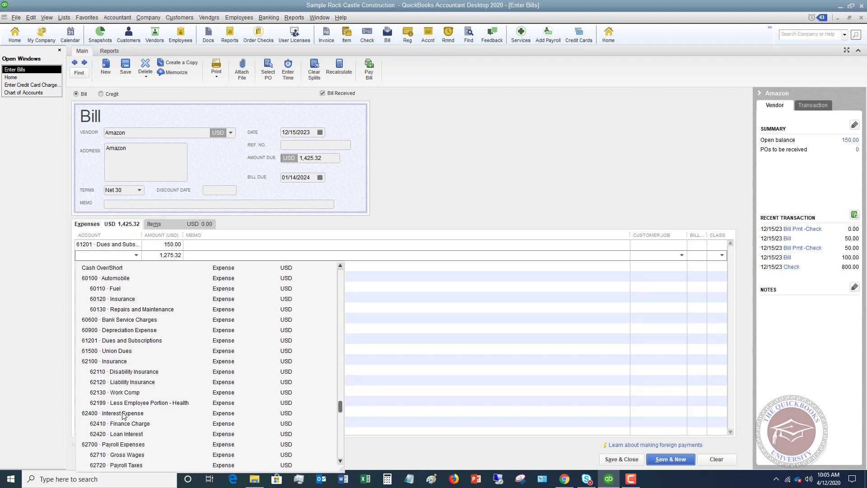
{"action": "scroll", "coordinate": [126, 447], "scroll_direction": "down", "scroll_amount": 2}
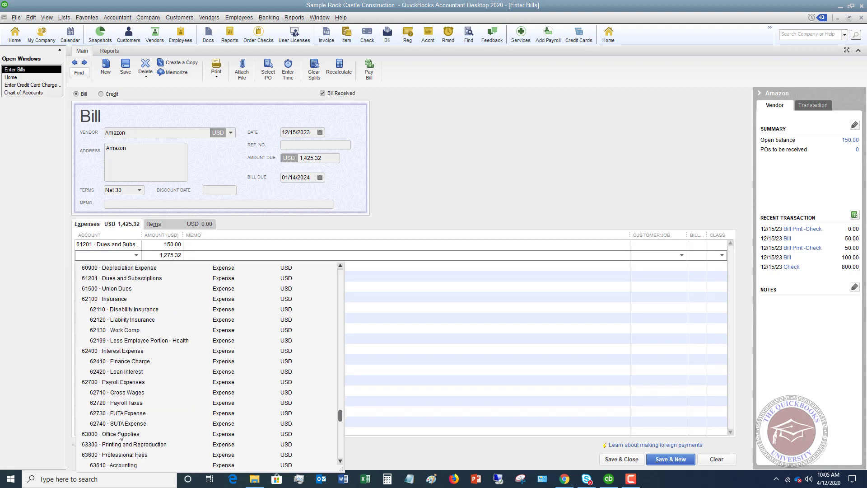
{"action": "left_click", "coordinate": [120, 434]}
{"action": "key", "text": "Tab"}
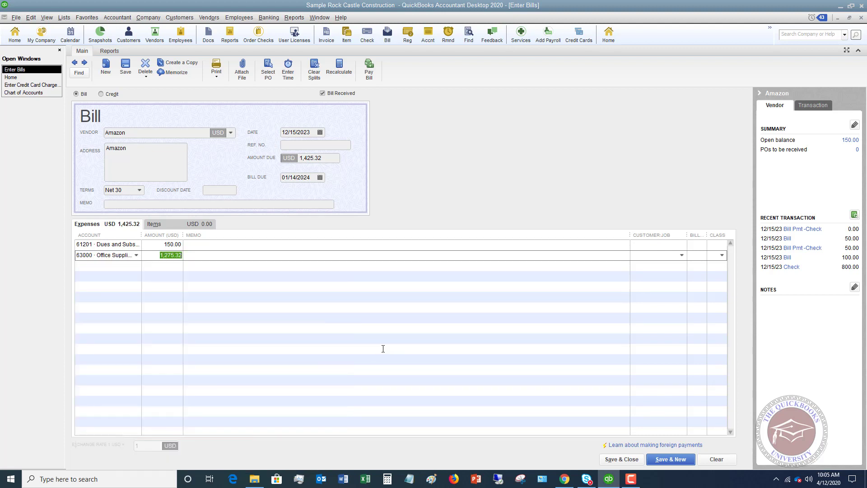
{"action": "type", "text": "785.24"}
{"action": "key", "text": "Tab"}
{"action": "key", "text": "Tab"}
{"action": "key", "text": "Tab"}
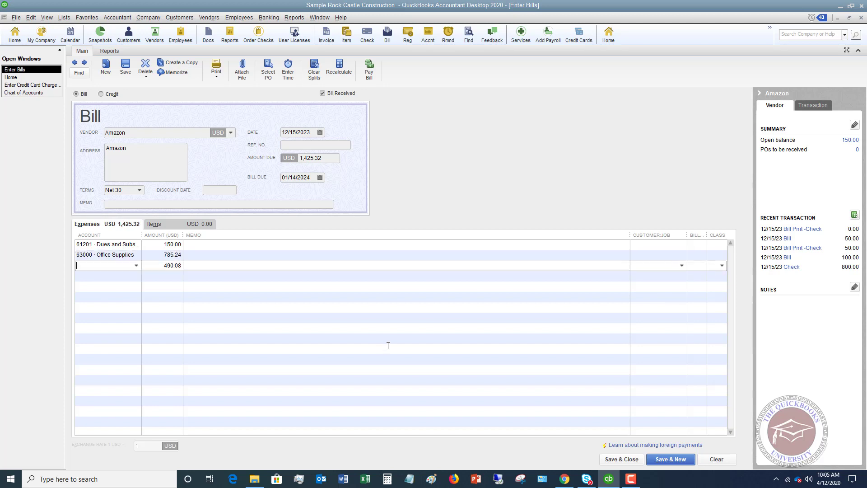
Charge the remaining 490.08 to Computer Repairs (64220)
{"action": "left_click", "coordinate": [136, 266]}
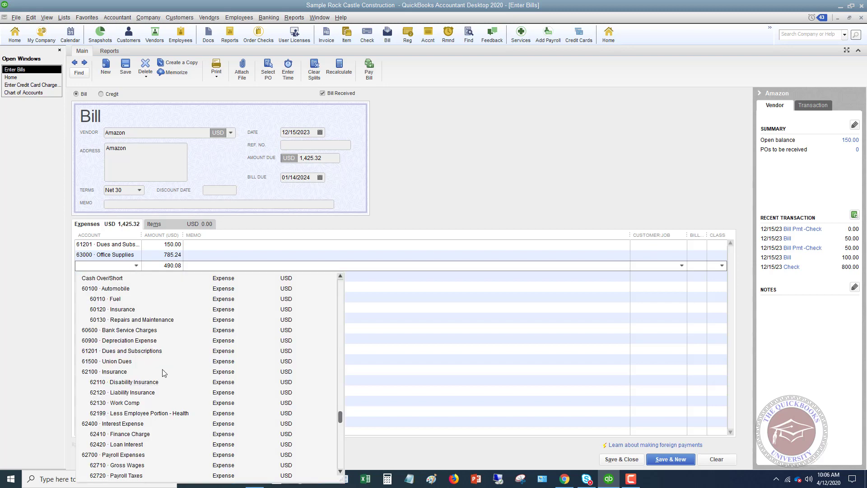
{"action": "scroll", "coordinate": [163, 371], "scroll_direction": "down", "scroll_amount": 9}
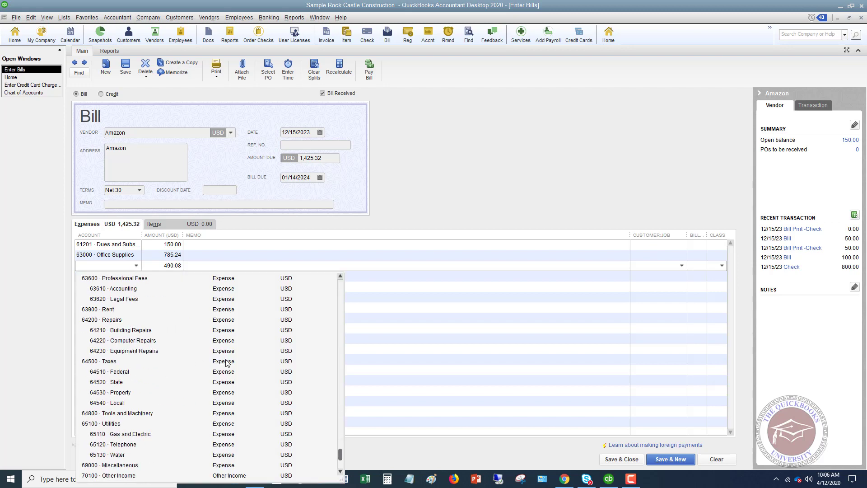
{"action": "left_click", "coordinate": [137, 340]}
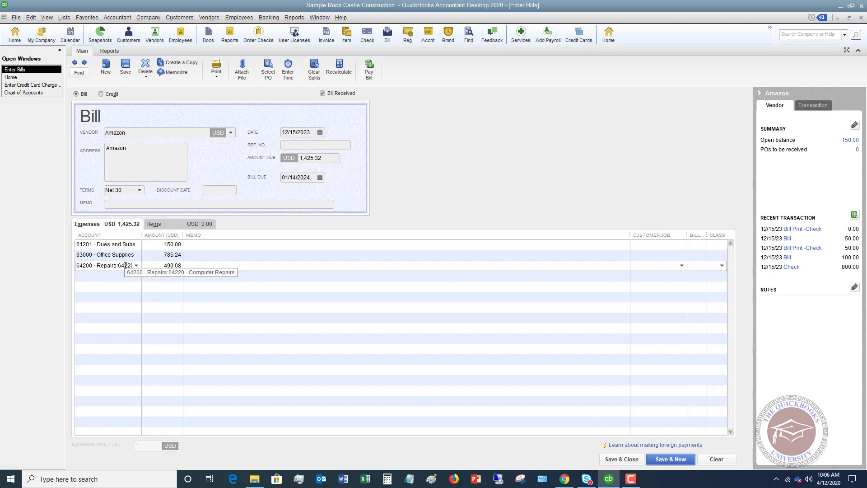
Save the Amazon bill despite missing classes, then open the 20000 Accounts Payable register
{"action": "left_click", "coordinate": [631, 460]}
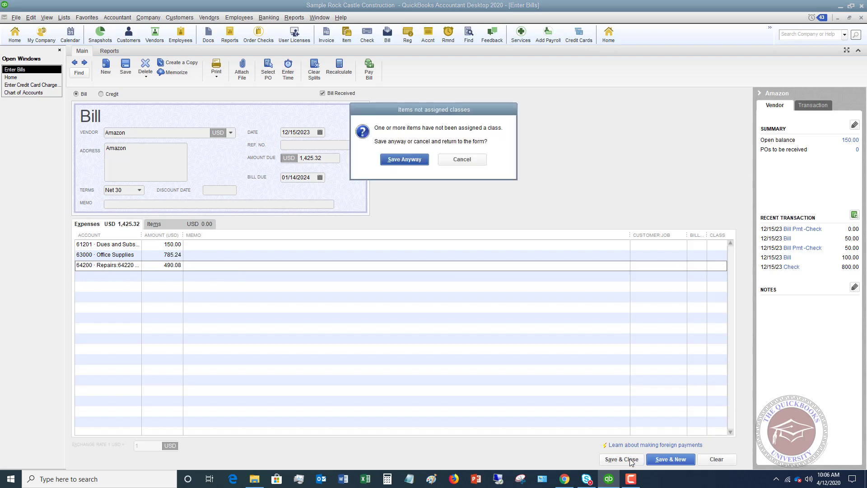
{"action": "left_click", "coordinate": [402, 159]}
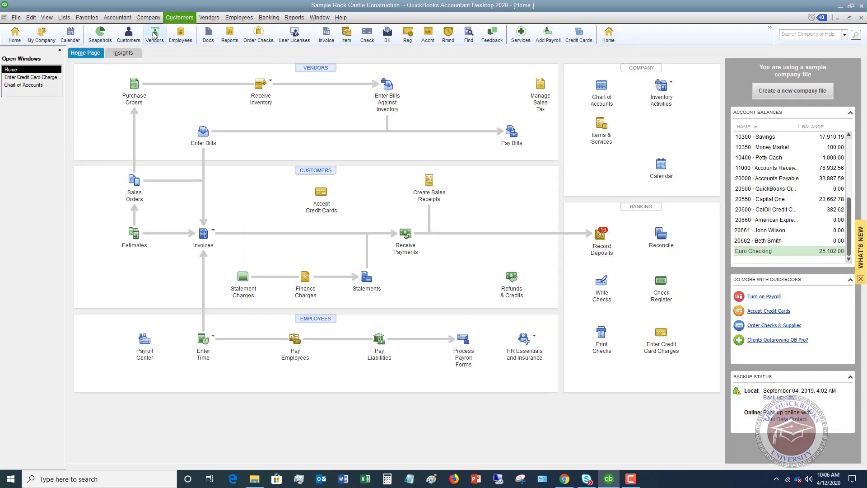
{"action": "left_click", "coordinate": [32, 86]}
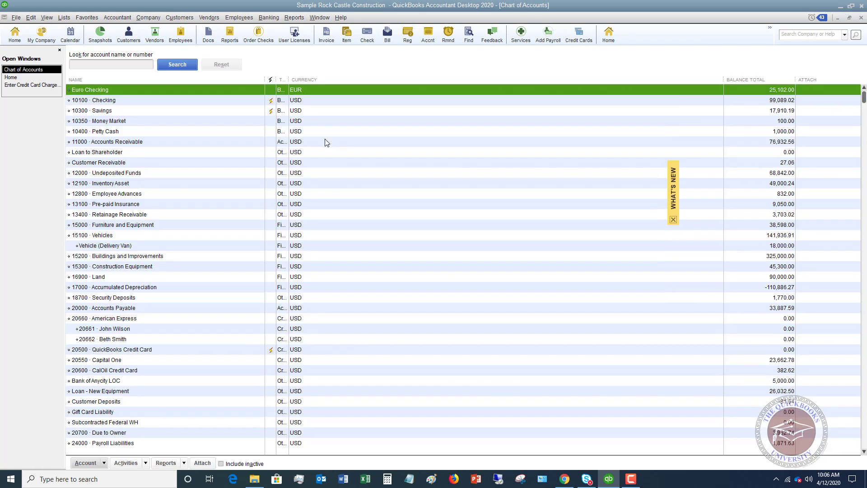
{"action": "scroll", "coordinate": [176, 138], "scroll_direction": "down", "scroll_amount": 4}
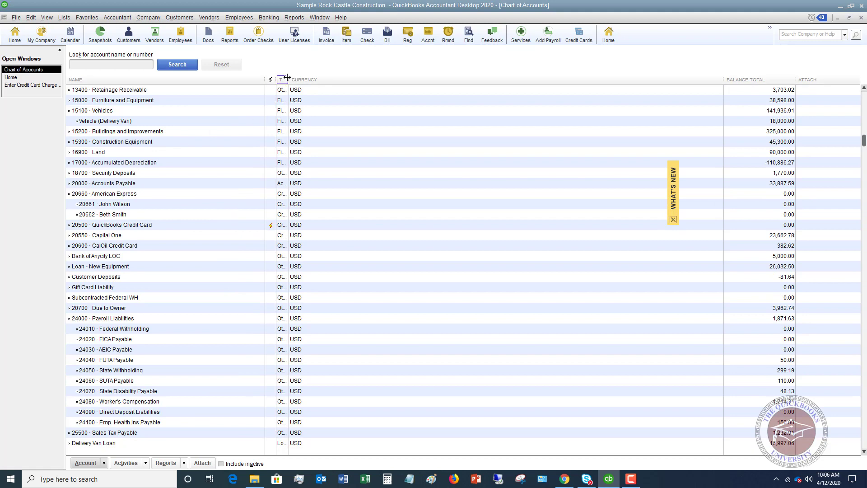
{"action": "left_click_drag", "start_coordinate": [288, 80], "coordinate": [364, 83]}
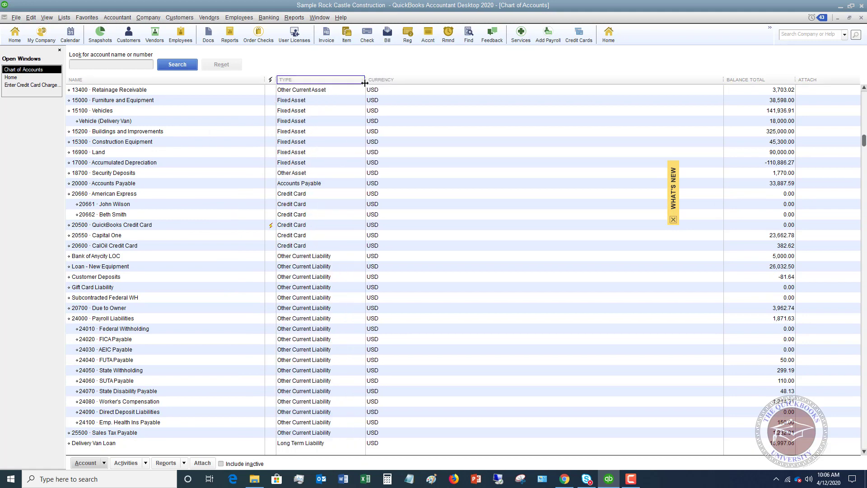
{"action": "double_click", "coordinate": [192, 185]}
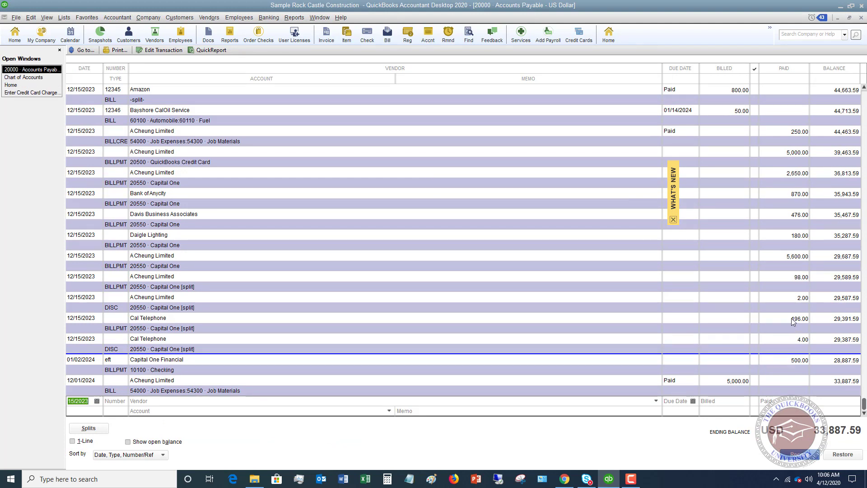
Select the 1,425.32 Amazon bill row, listed as -split-, in the register
{"action": "scroll", "coordinate": [791, 318], "scroll_direction": "up", "scroll_amount": 5}
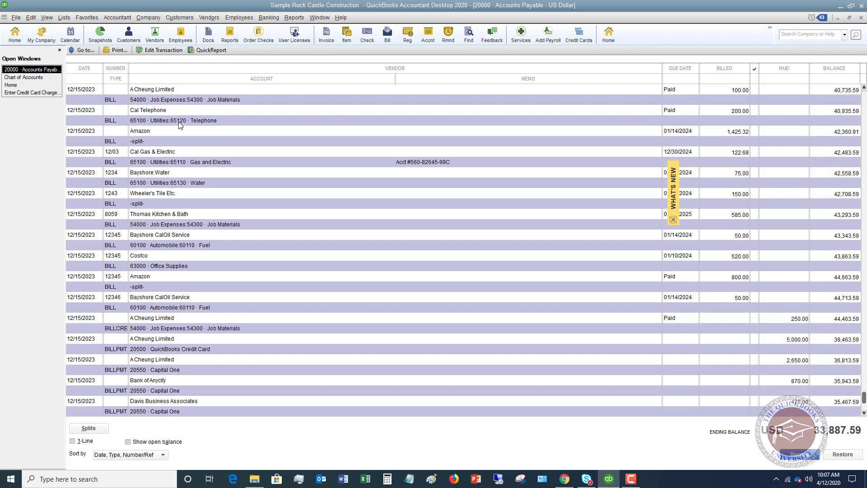
{"action": "left_click", "coordinate": [151, 141]}
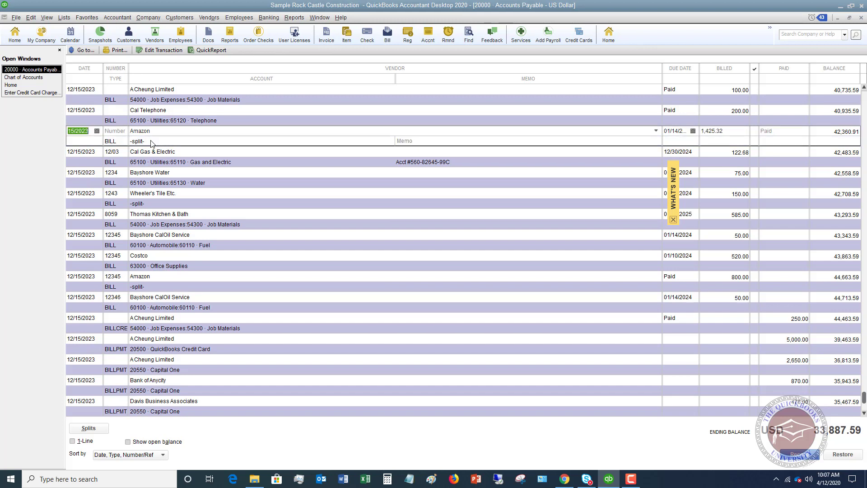
{"action": "double_click", "coordinate": [188, 140]}
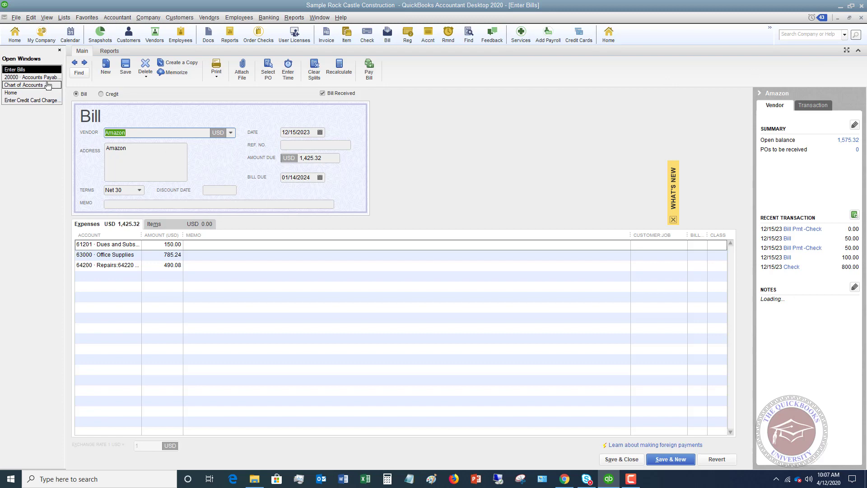
{"action": "left_click", "coordinate": [31, 77]}
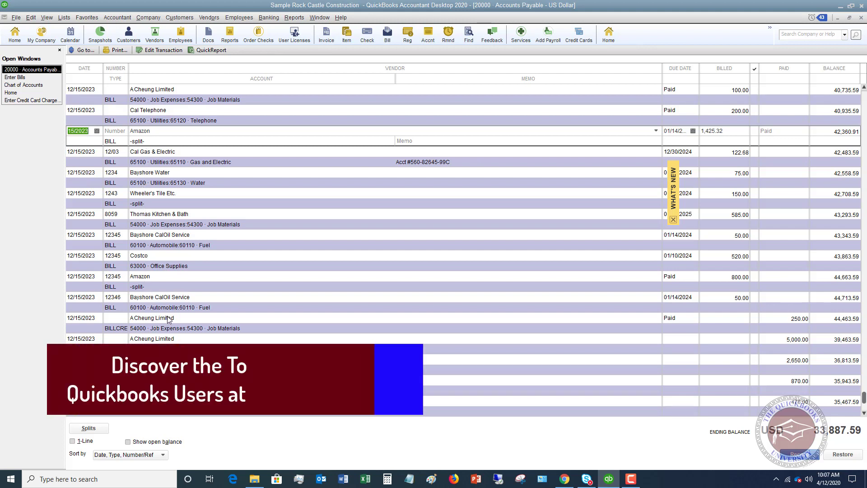
Open the paid 3,900.00 A Cheung Limited bill from the register
{"action": "scroll", "coordinate": [169, 319], "scroll_direction": "down", "scroll_amount": 3}
{"action": "scroll", "coordinate": [168, 316], "scroll_direction": "up", "scroll_amount": 10}
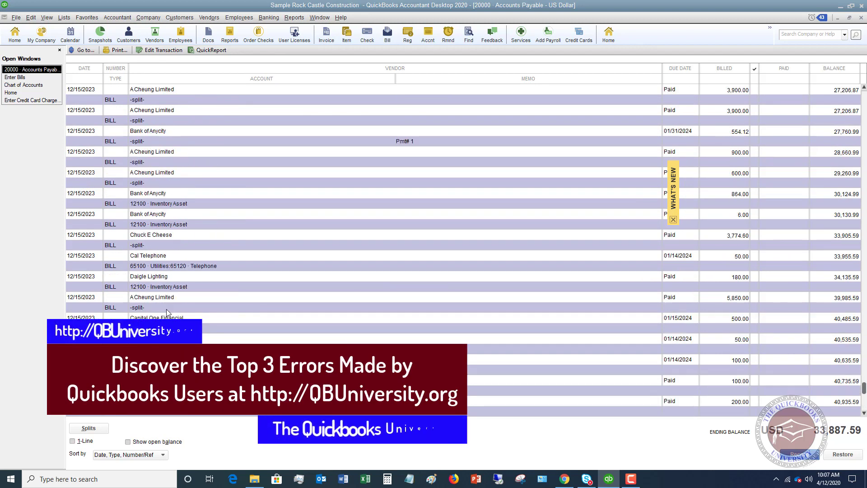
{"action": "scroll", "coordinate": [165, 271], "scroll_direction": "up", "scroll_amount": 3}
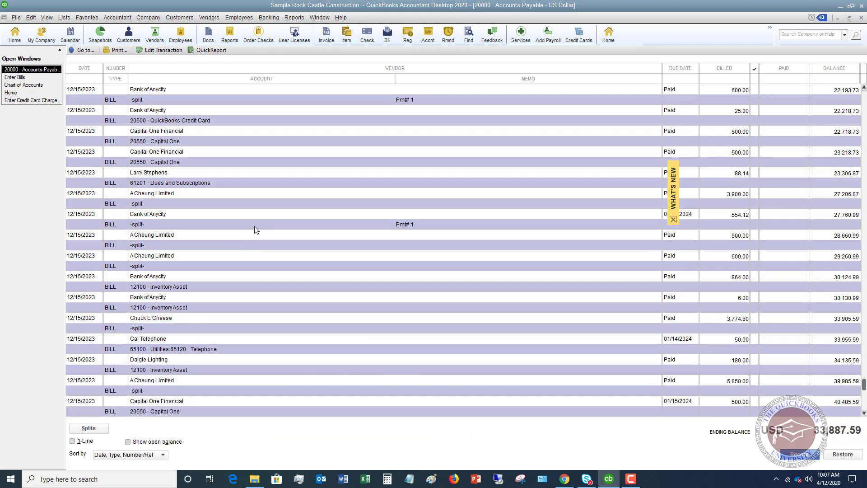
{"action": "double_click", "coordinate": [171, 199]}
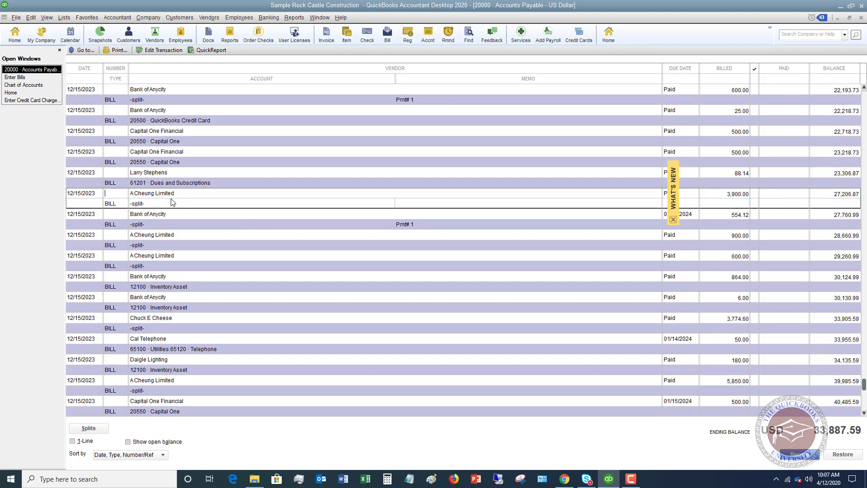